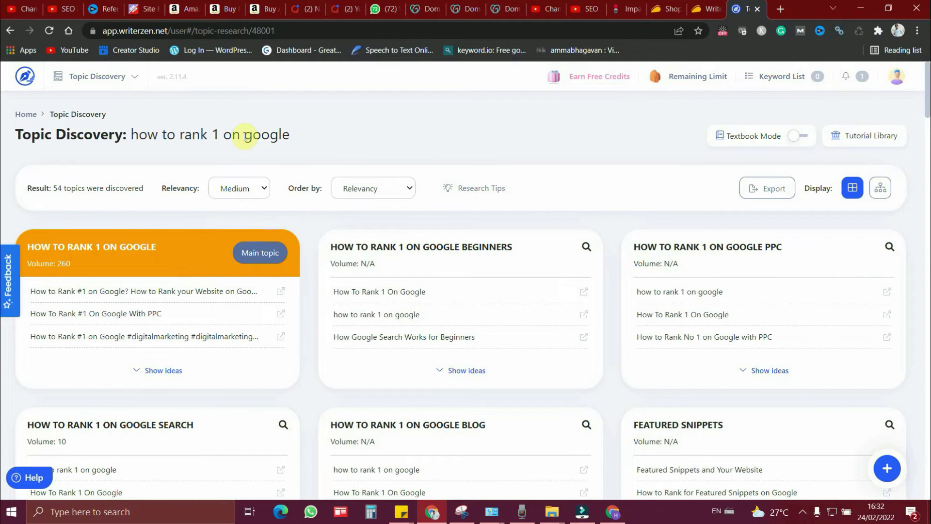
Select the Topic Discovery heading and scroll through the topic cards.
triple_click(306, 169)
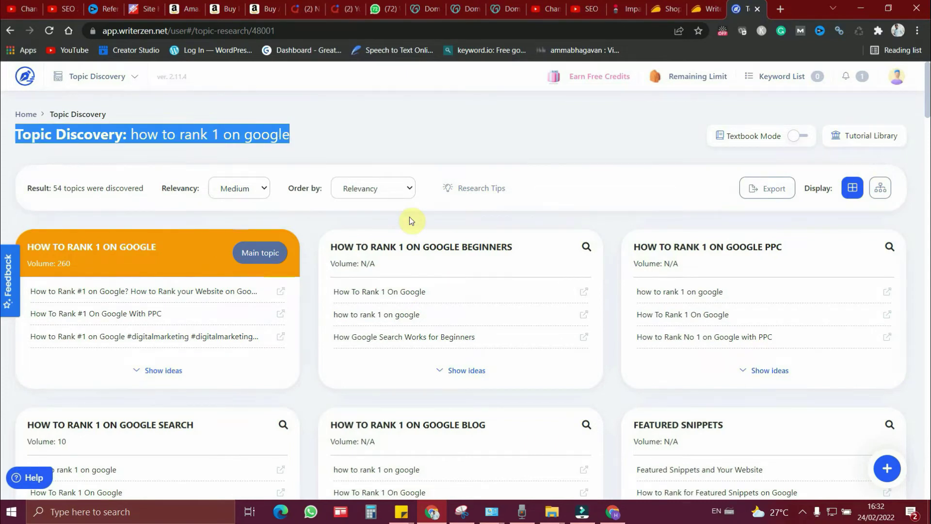
scroll(516, 276, "down", 7)
scroll(515, 277, "down", 6)
scroll(516, 276, "down", 4)
scroll(515, 276, "down", 5)
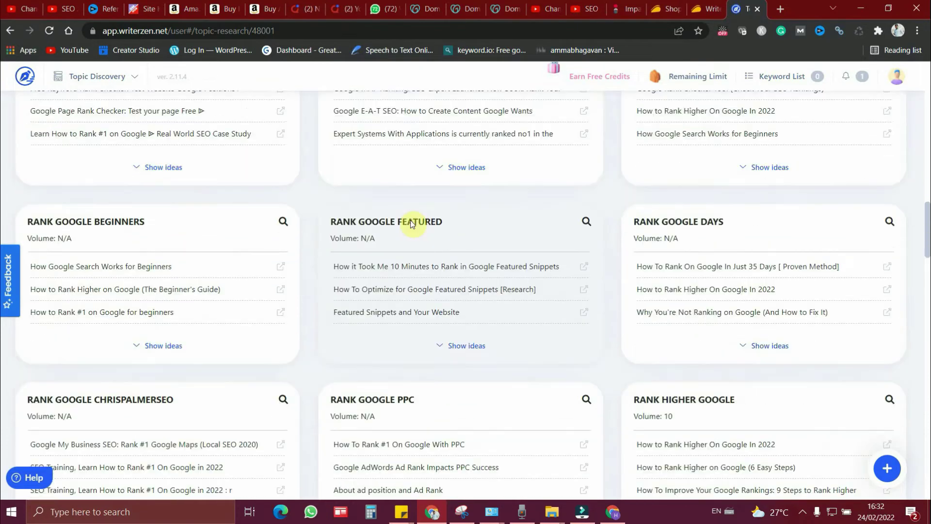
scroll(516, 276, "down", 3)
scroll(515, 277, "down", 5)
scroll(515, 275, "down", 3)
scroll(516, 275, "down", 5)
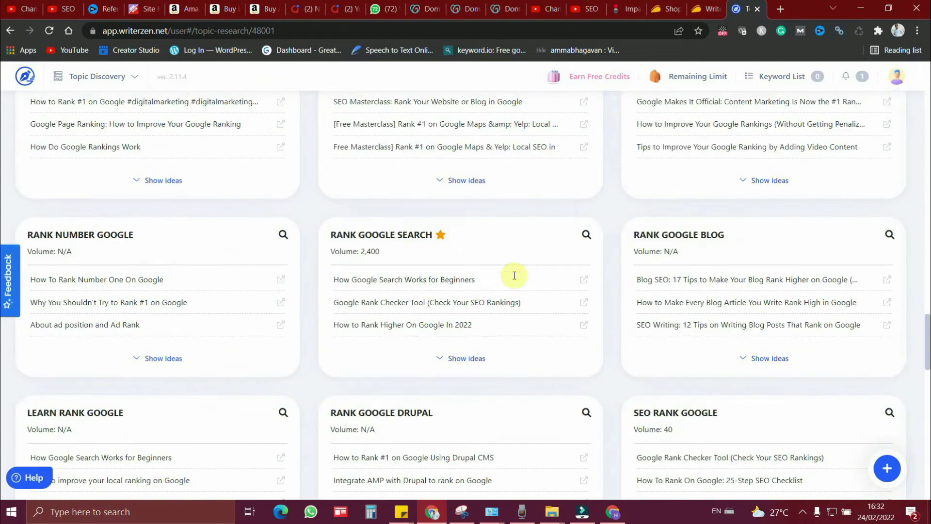
scroll(516, 273, "down", 7)
scroll(516, 271, "down", 3)
scroll(514, 267, "down", 5)
scroll(514, 264, "down", 2)
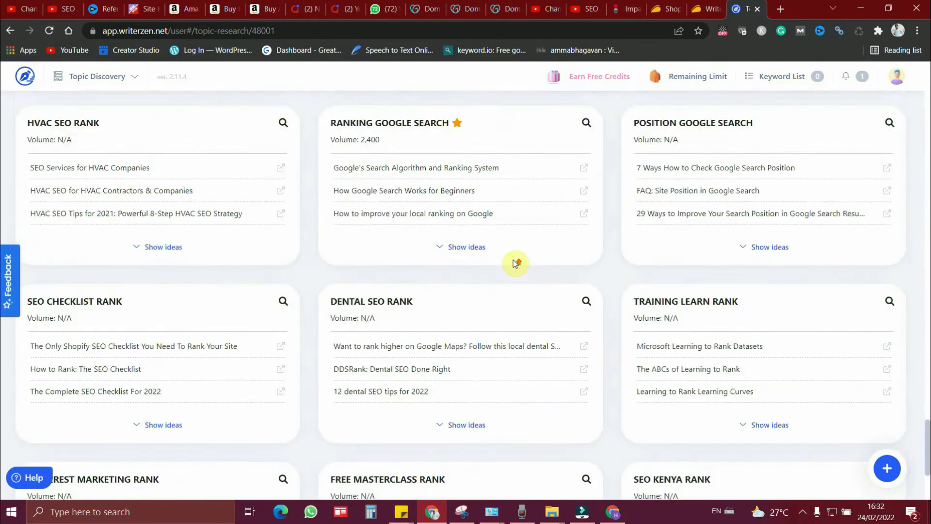
scroll(514, 263, "up", 5)
scroll(514, 263, "up", 5)
Expand 'free seo tools for keyword research' to show its 13/100 difficulty, volume chart and SERP results.
scroll(514, 264, "up", 5)
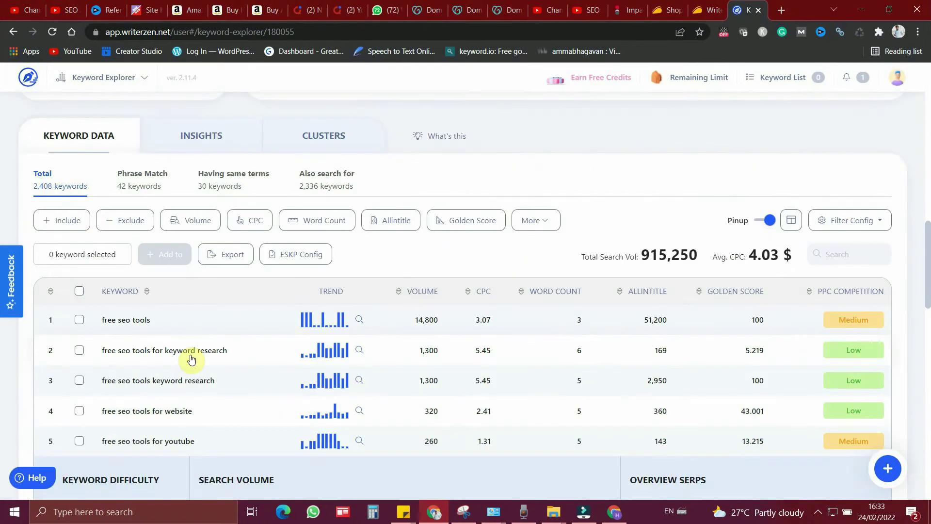
left_click(221, 359)
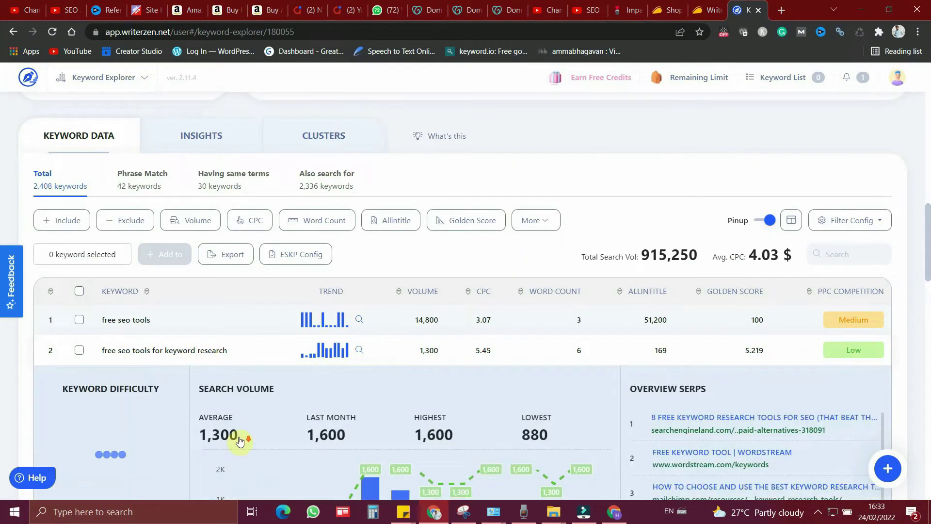
scroll(293, 226, "up", 2)
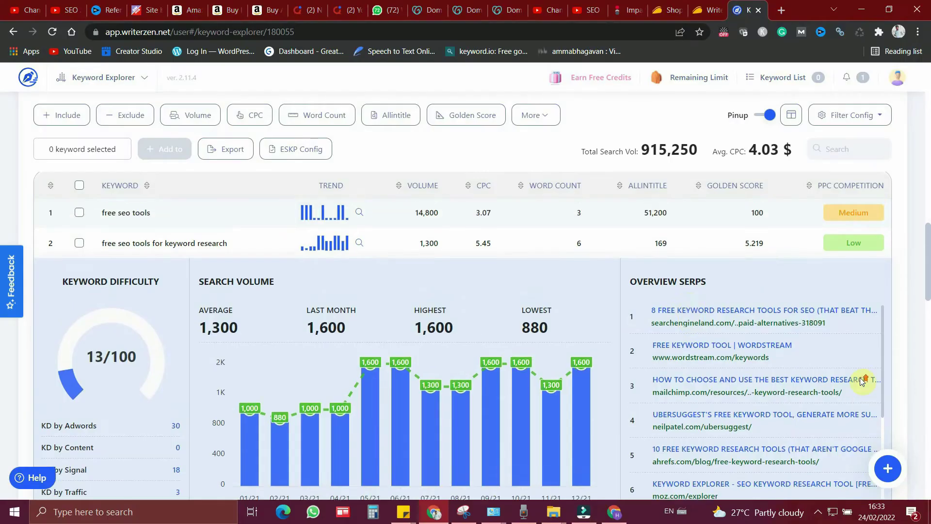
scroll(683, 306, "up", 2)
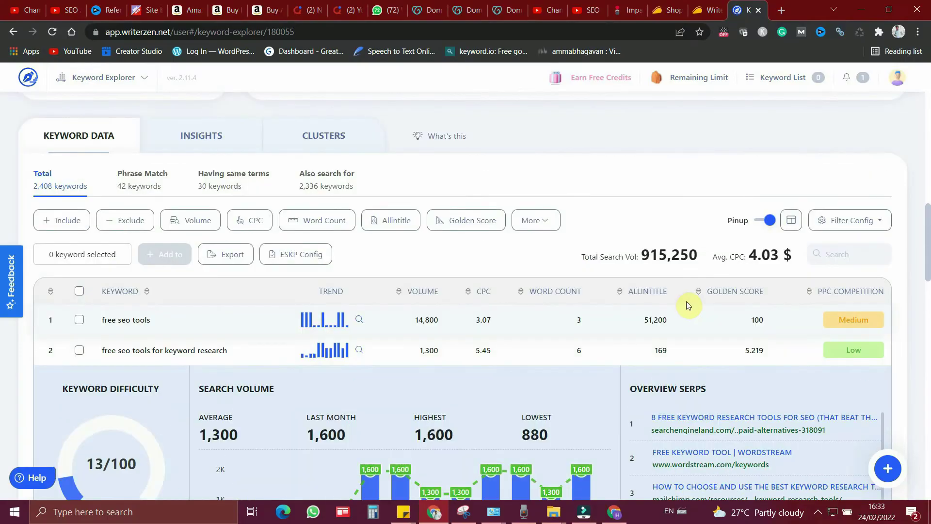
scroll(684, 306, "down", 3)
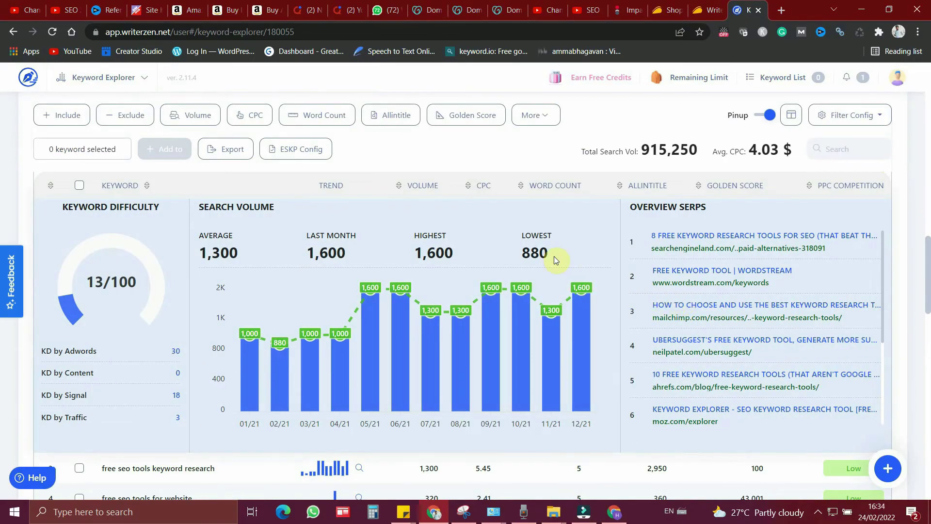
Filter keywords to Golden Score Top 1, expand 'free serps check', then clear the filter.
left_click(473, 115)
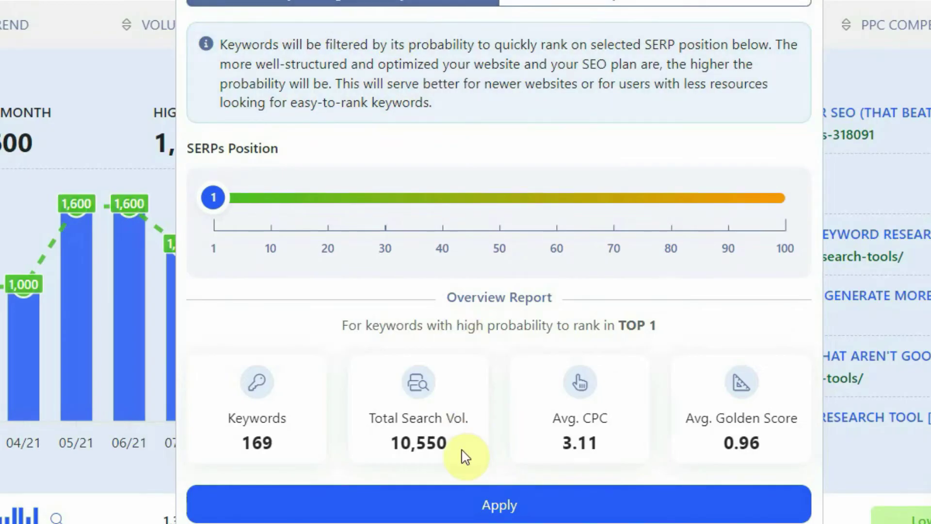
left_click(452, 503)
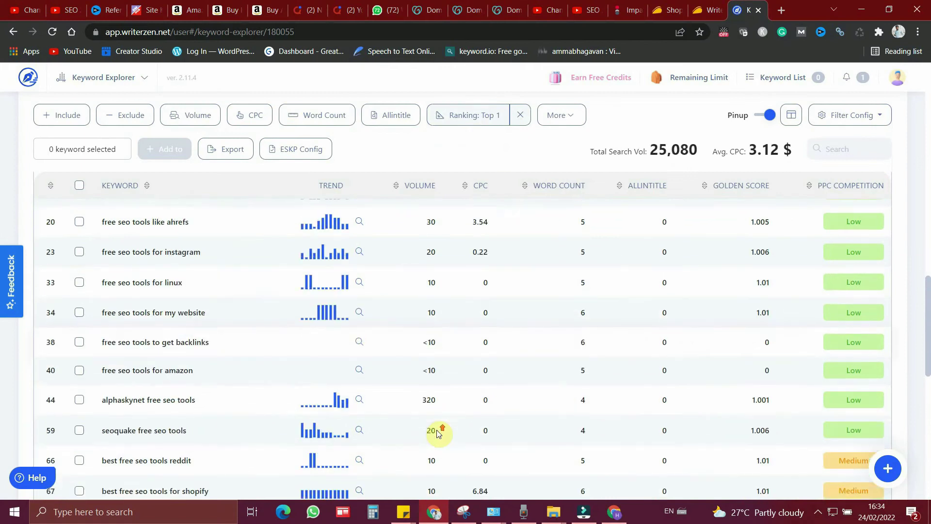
scroll(551, 440, "up", 1)
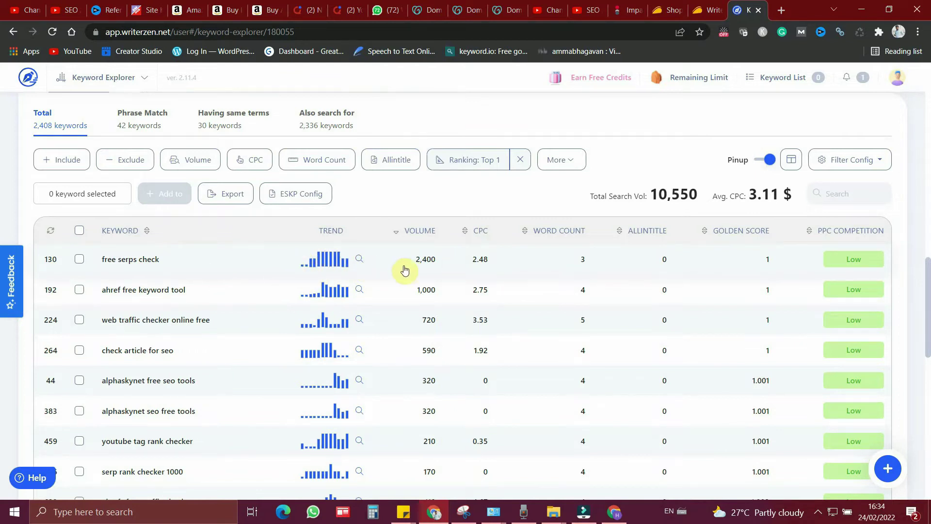
left_click(426, 261)
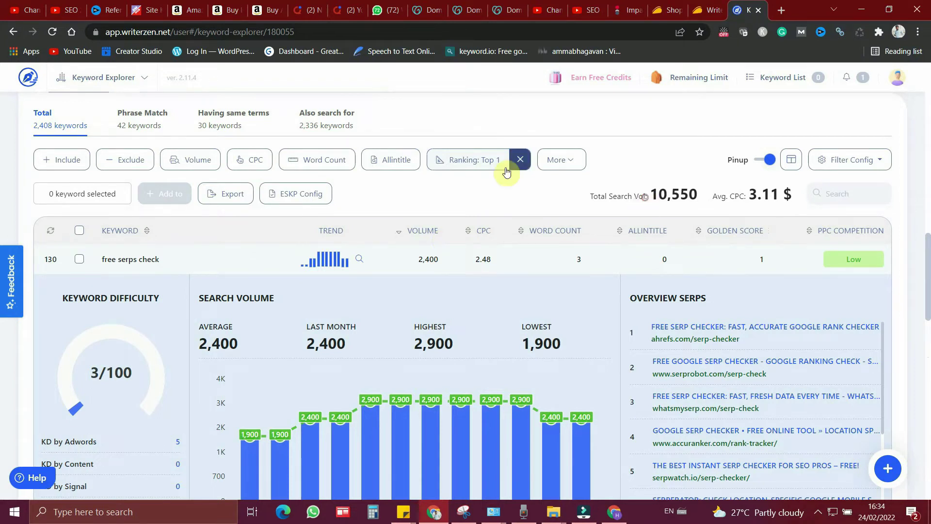
left_click(520, 159)
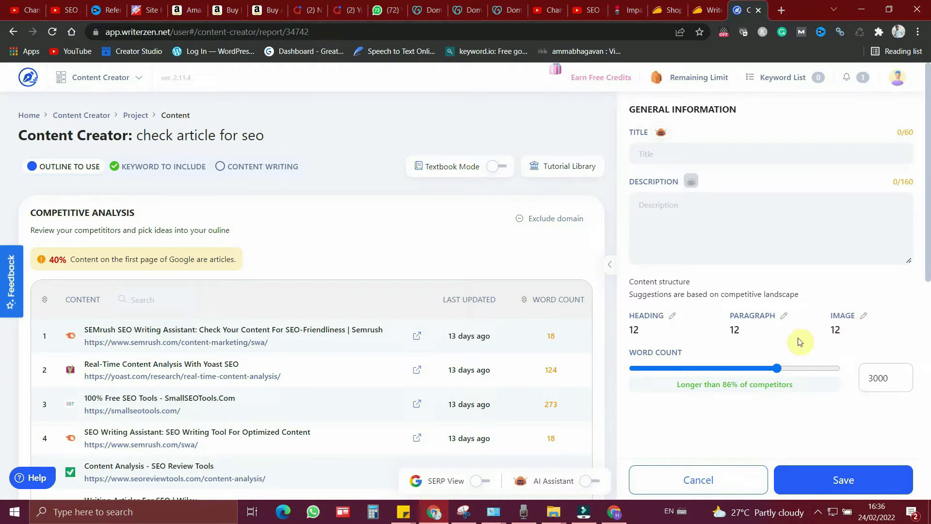
Advance to the keywords-to-include step and scroll through its suggested keywords.
scroll(310, 339, "down", 1)
scroll(417, 243, "up", 1)
left_click(136, 166)
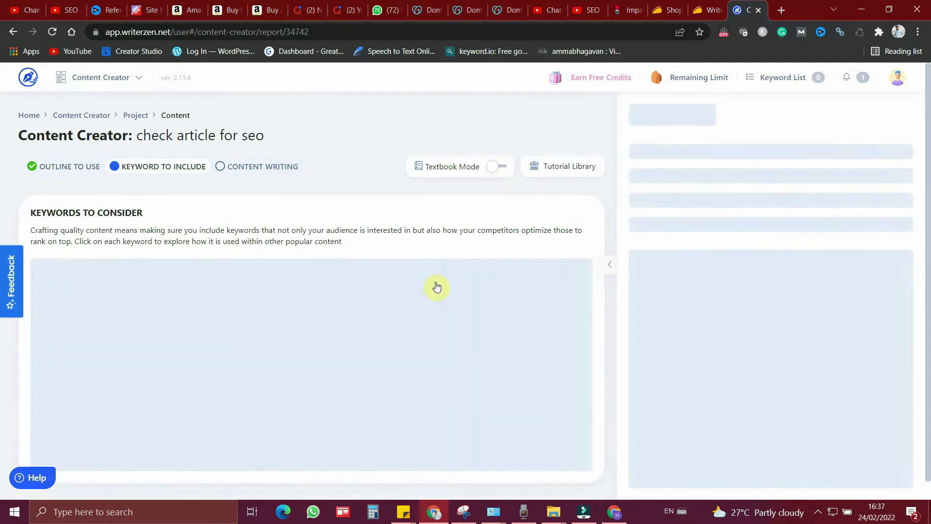
scroll(707, 204, "down", 5)
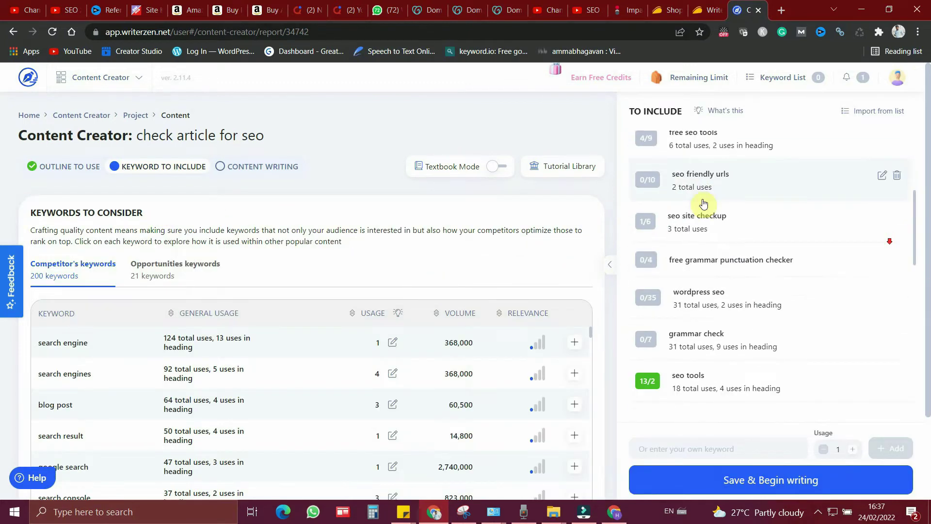
scroll(703, 228, "down", 4)
scroll(877, 293, "down", 6)
scroll(878, 307, "up", 1)
scroll(879, 308, "up", 8)
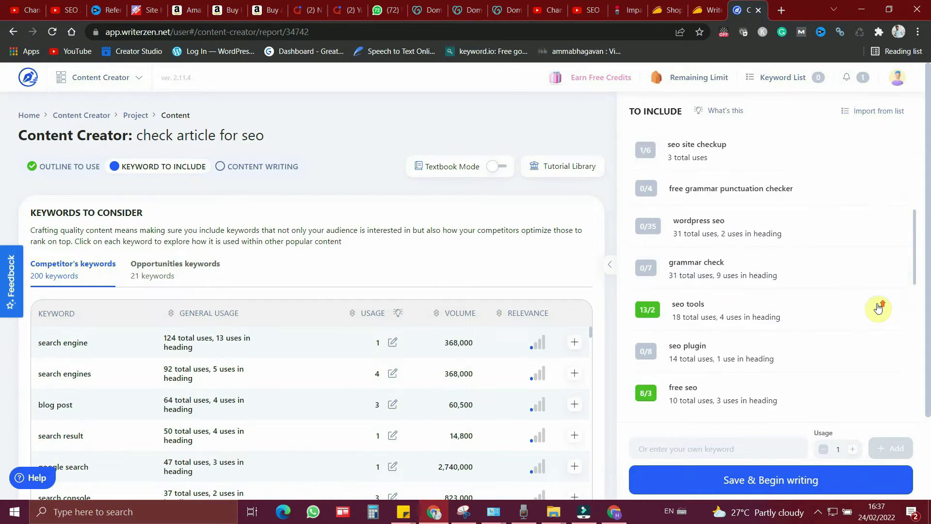
scroll(879, 308, "up", 5)
scroll(878, 308, "up", 1)
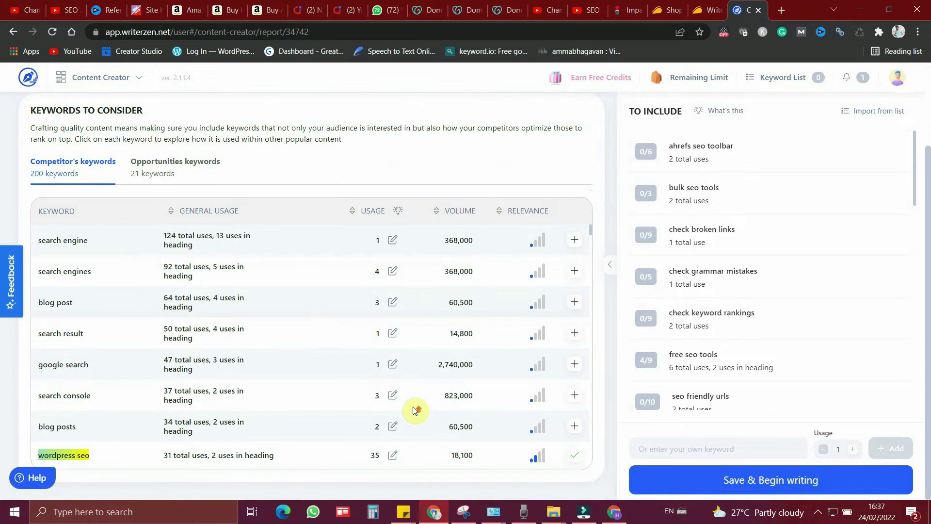
scroll(412, 406, "up", 2)
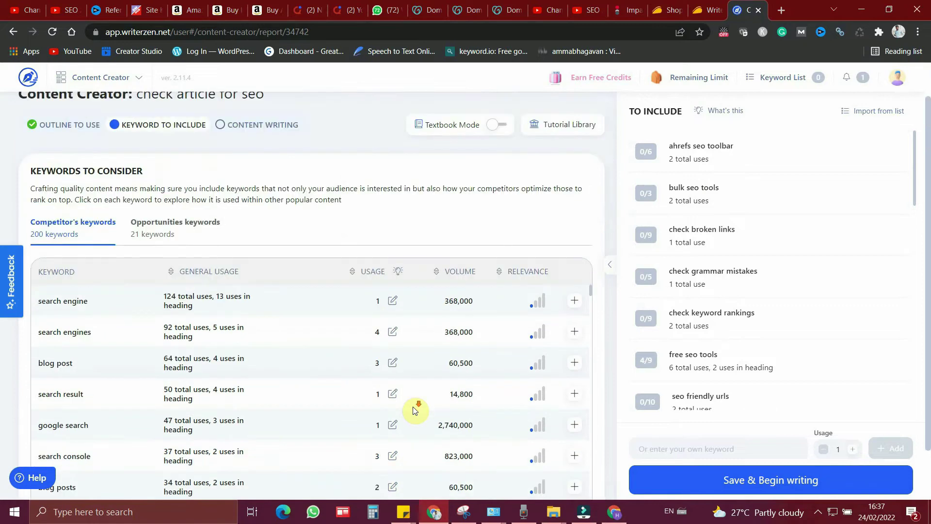
scroll(412, 406, "down", 3)
scroll(403, 300, "down", 2)
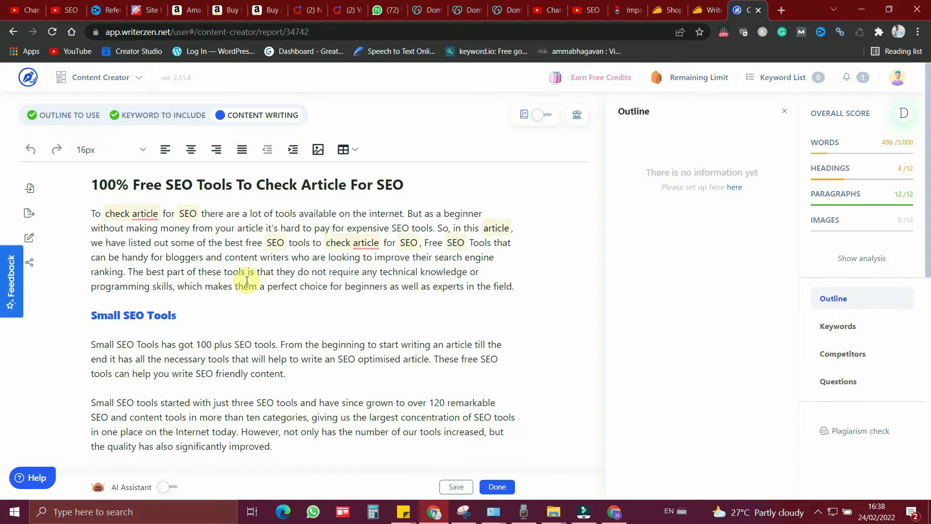
triple_click(253, 184)
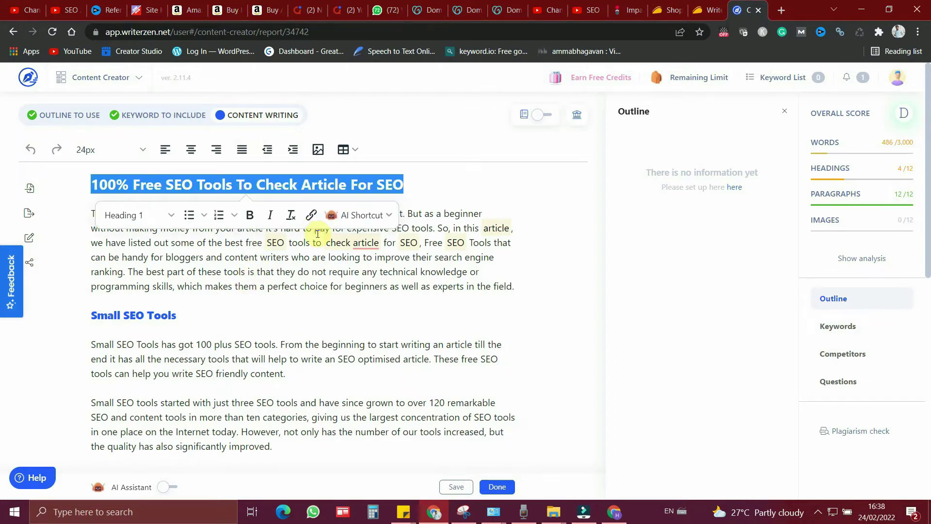
left_click(330, 272)
scroll(400, 348, "down", 1)
scroll(400, 348, "down", 3)
scroll(400, 348, "down", 1)
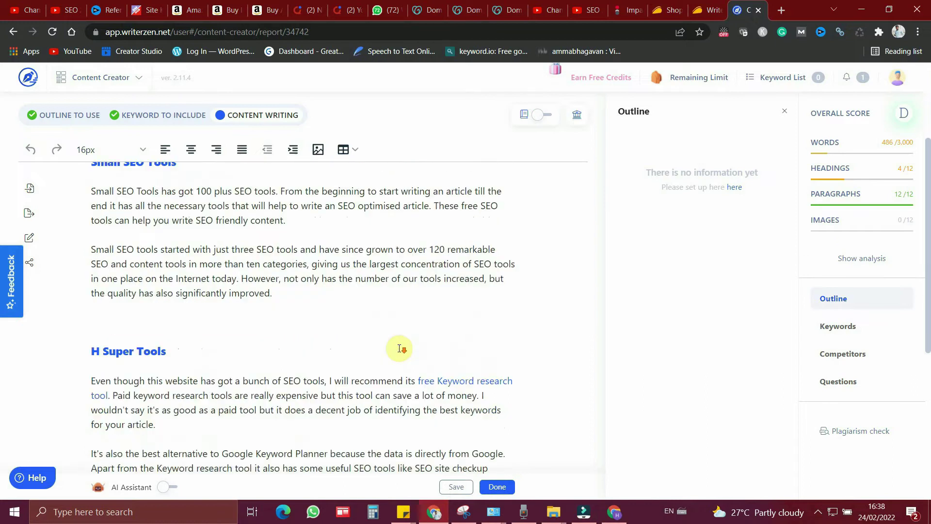
scroll(400, 348, "down", 2)
scroll(400, 348, "up", 2)
scroll(400, 348, "up", 5)
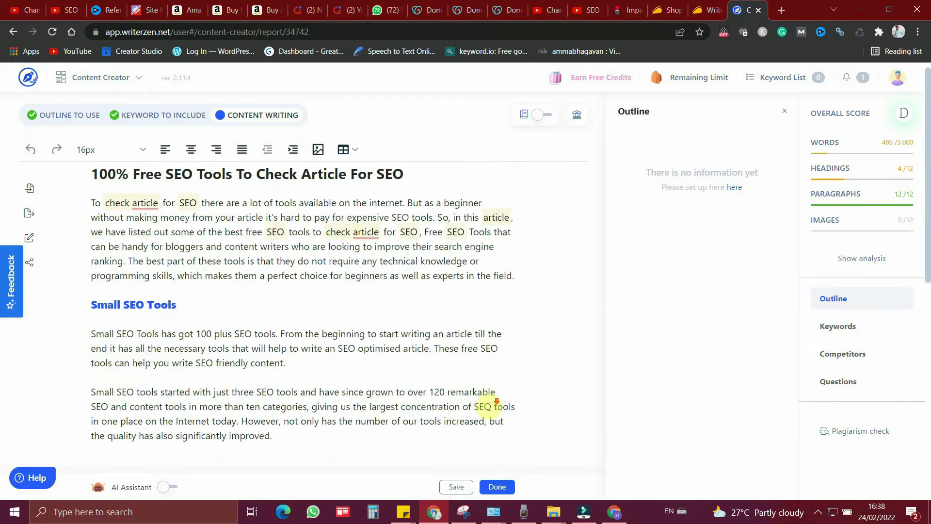
scroll(400, 349, "down", 12)
scroll(400, 348, "down", 2)
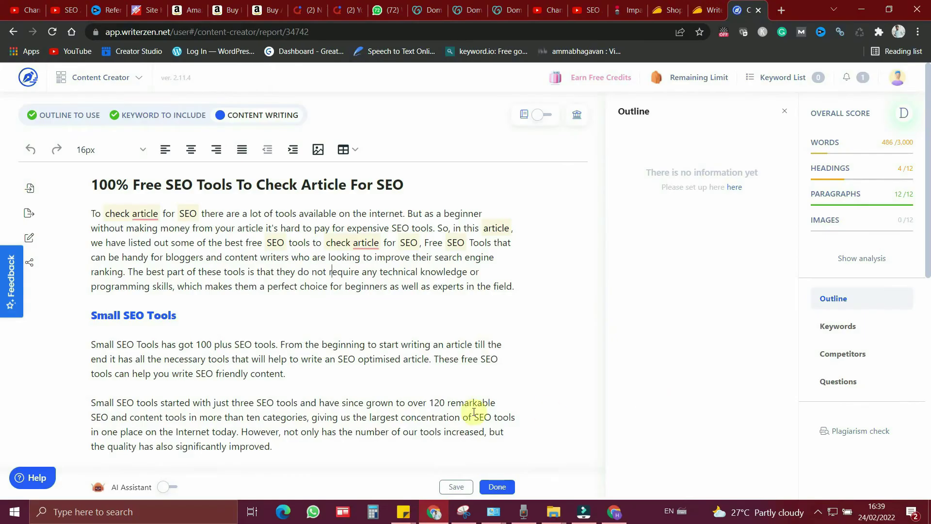
scroll(334, 352, "down", 4)
scroll(422, 438, "down", 5)
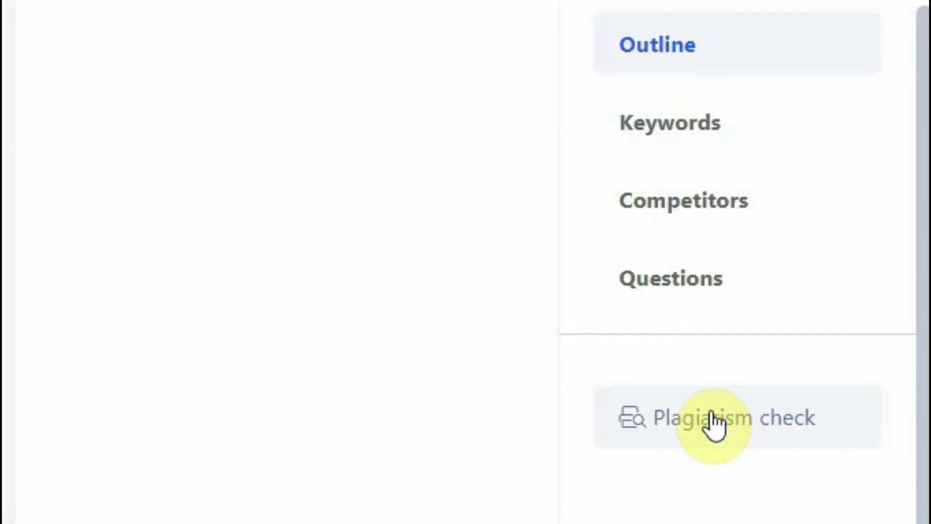
Run a plagiarism check on the article and switch on the AI Assistant.
left_click(702, 422)
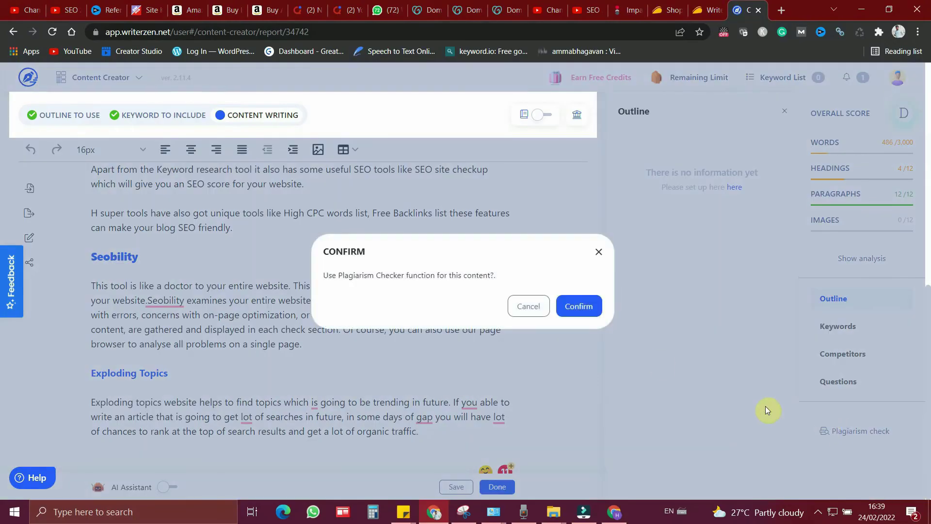
key("Return")
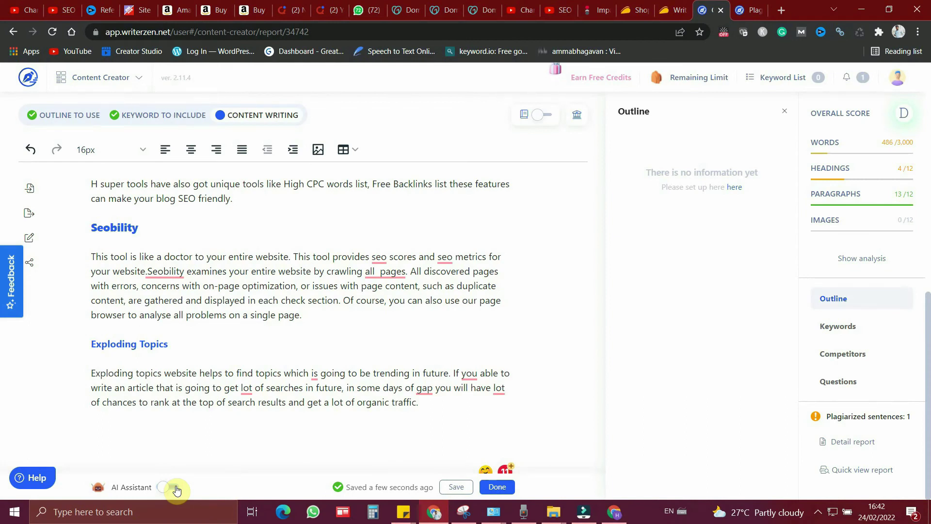
left_click(176, 488)
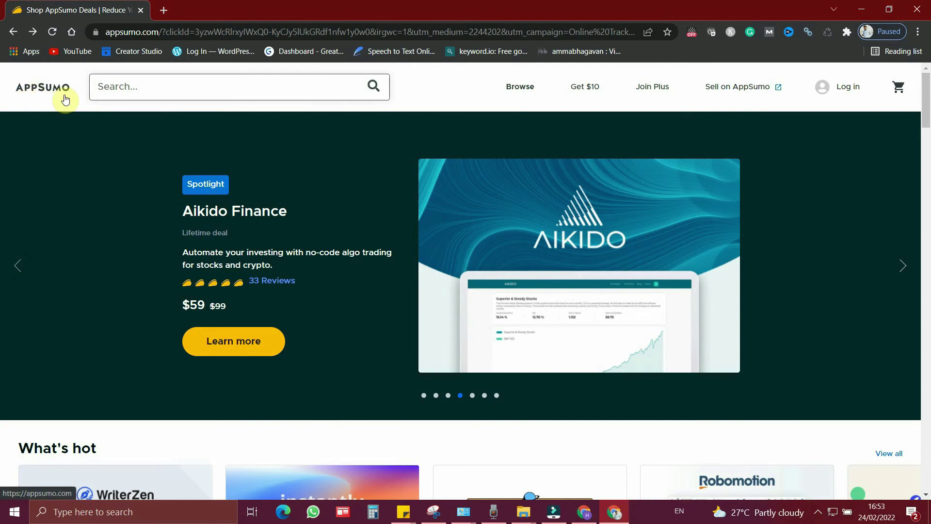
Search AppSumo for WriterZen from Top Searches and open its deal page.
left_click(121, 92)
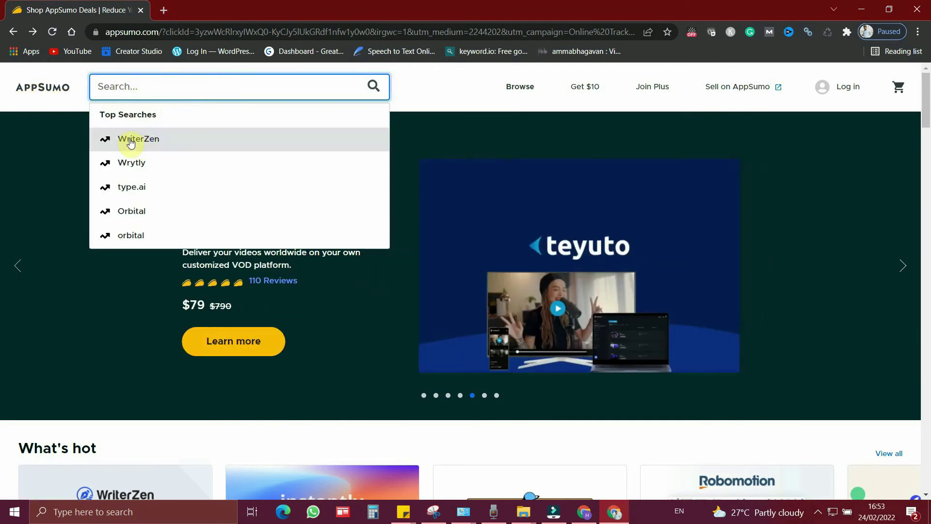
left_click(160, 141)
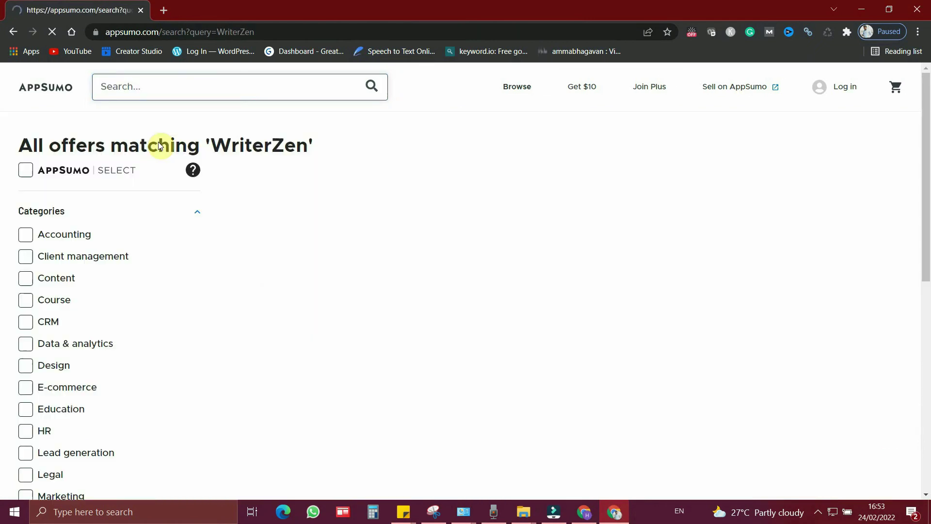
scroll(234, 180, "down", 1)
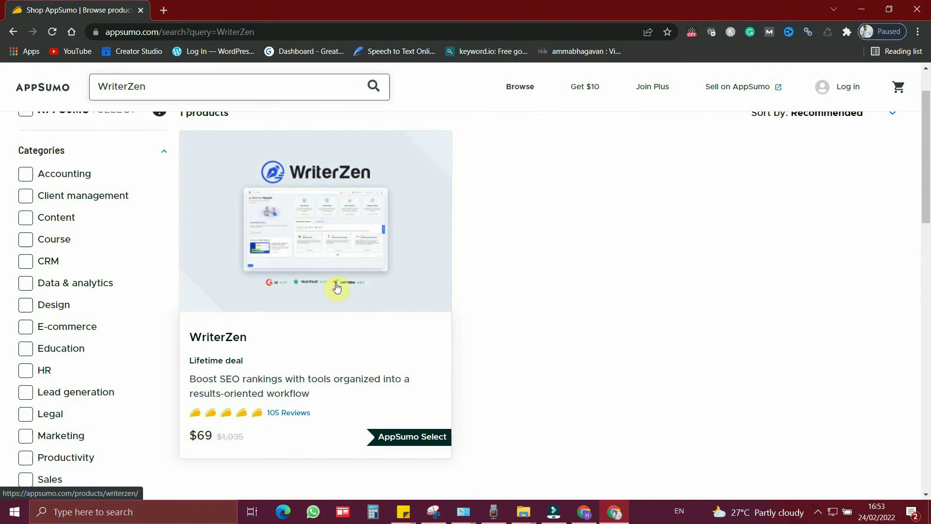
left_click(420, 358)
Scroll to the Single, Double and Multiple lifetime plans priced $69 to $207.
scroll(421, 358, "down", 5)
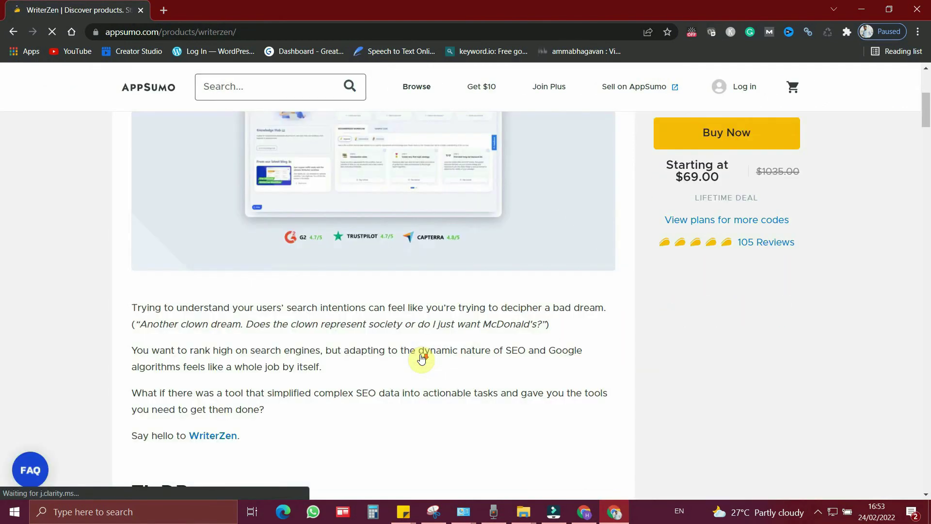
scroll(422, 360, "down", 5)
scroll(427, 360, "down", 5)
scroll(428, 357, "down", 5)
scroll(427, 357, "down", 5)
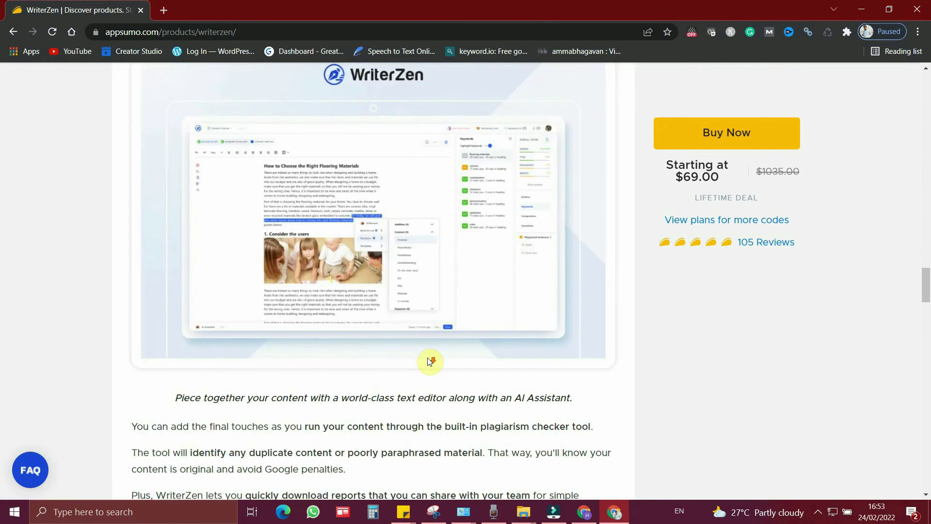
scroll(428, 358, "down", 5)
scroll(428, 357, "down", 5)
scroll(429, 360, "down", 5)
scroll(427, 358, "down", 5)
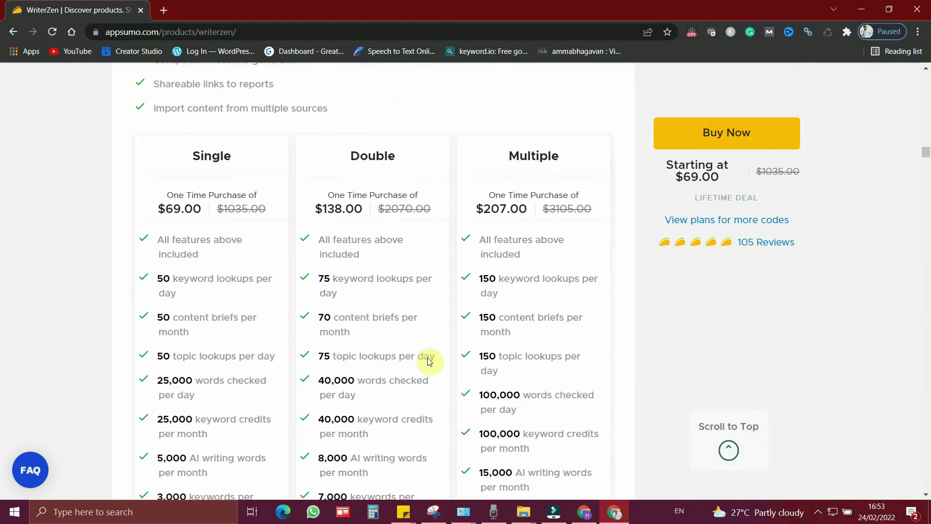
scroll(645, 241, "down", 1)
scroll(645, 242, "down", 2)
scroll(644, 242, "up", 2)
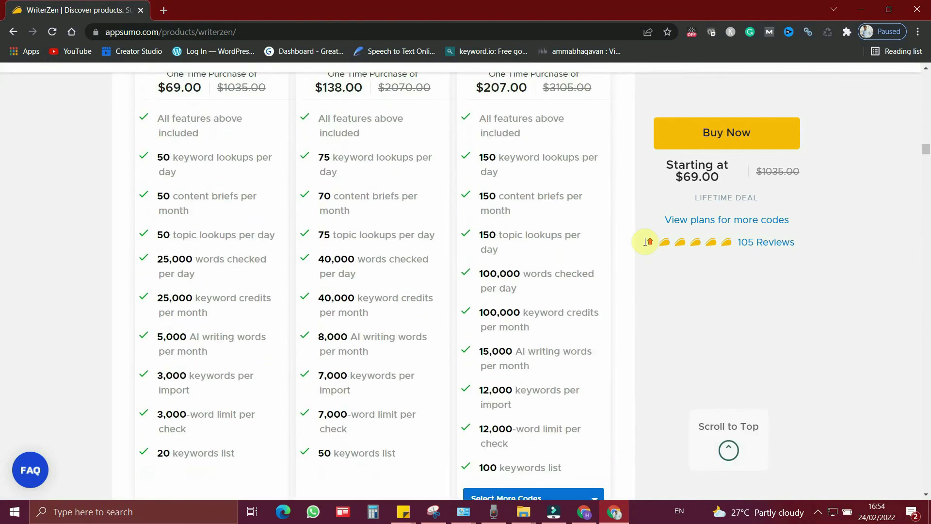
scroll(645, 241, "up", 1)
scroll(412, 196, "up", 1)
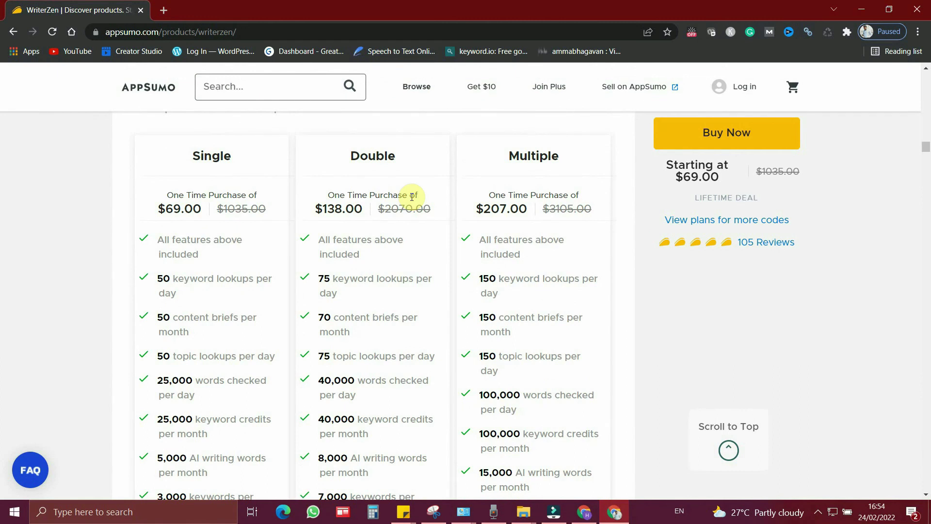